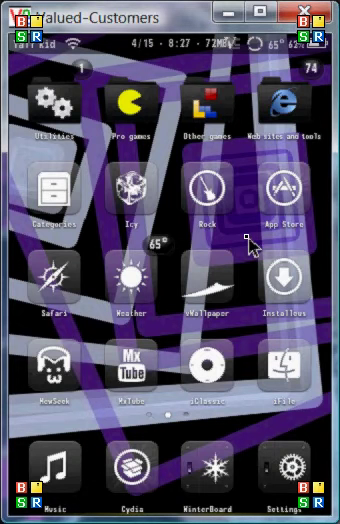
# Step: Leave the Rock package manager, open the themed music player and play all Atmosphere songs
pyautogui.click(207, 188)
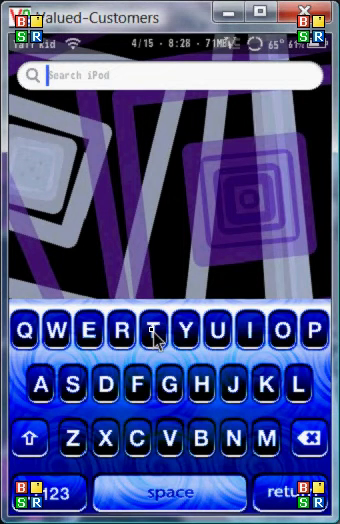
pyautogui.press('Escape')
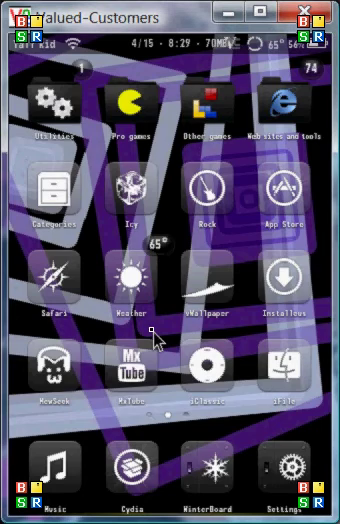
pyautogui.click(155, 338)
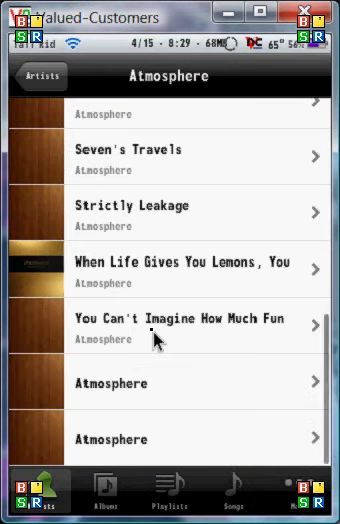
pyautogui.scroll(5, 155, 340)
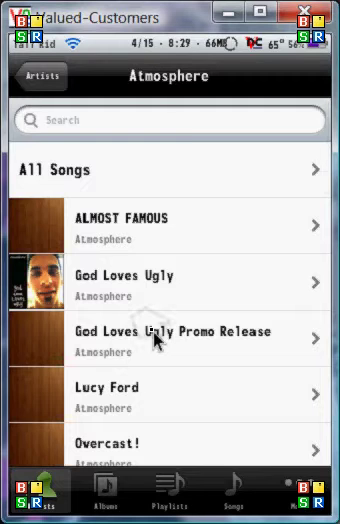
pyautogui.scroll(-10, 155, 340)
pyautogui.scroll(-2, 155, 340)
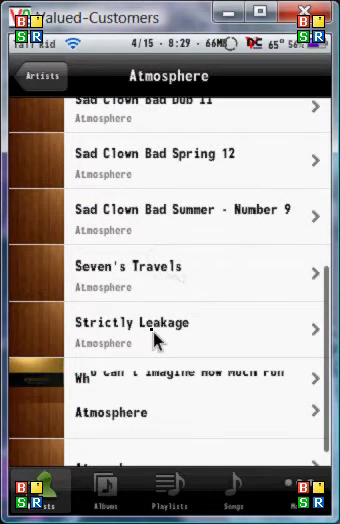
pyautogui.scroll(-3, 155, 340)
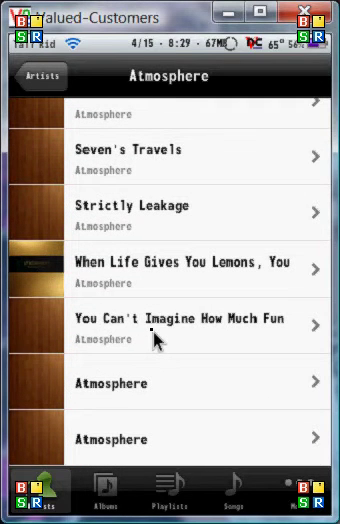
pyautogui.scroll(2, 155, 340)
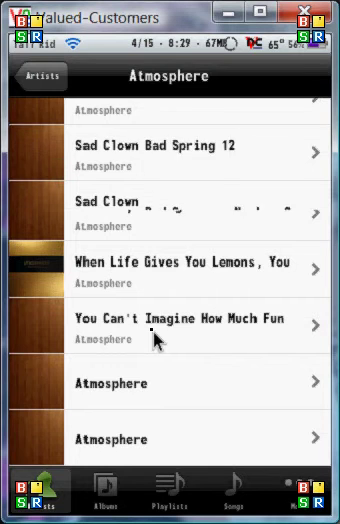
pyautogui.scroll(3, 155, 340)
pyautogui.scroll(3, 155, 340)
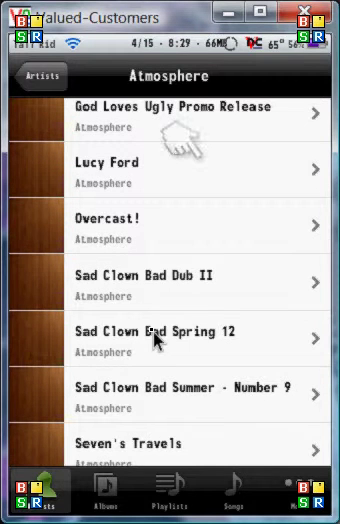
pyautogui.scroll(3, 155, 340)
pyautogui.scroll(3, 155, 340)
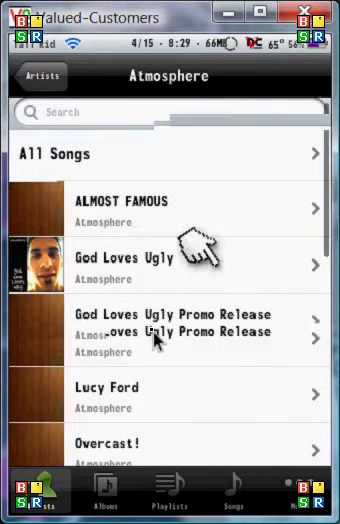
pyautogui.click(155, 170)
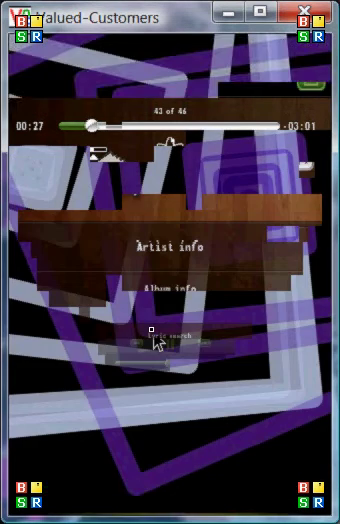
# Step: Use Lyric search to look up the playing song's lyrics in Safari
pyautogui.click(157, 338)
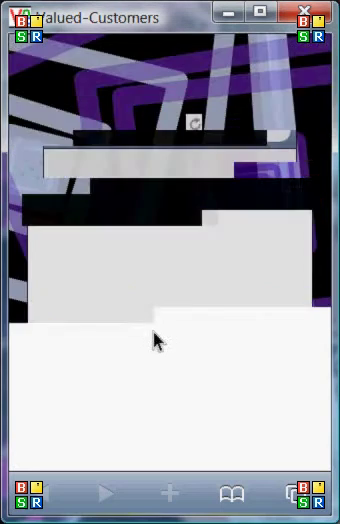